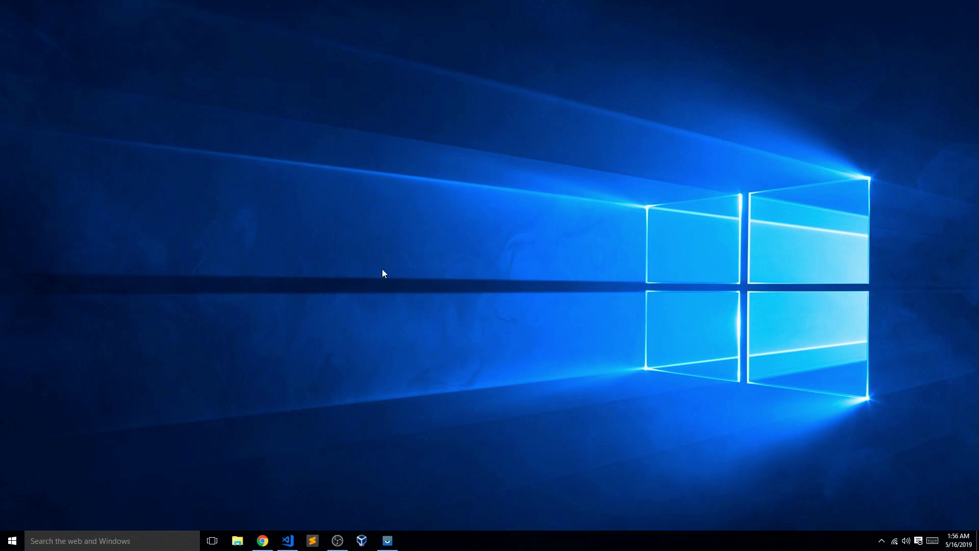
# - Start the Vysor app from its Chrome Web Store page in Chrome
pyautogui.click(261, 541)
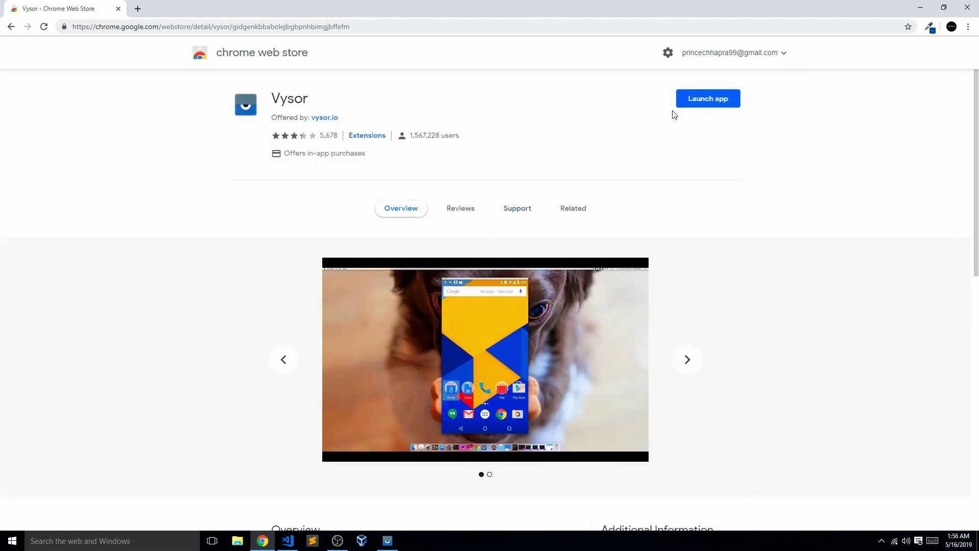
pyautogui.click(689, 105)
# - Close Chrome and review main.dart in VS Code up to the _incrementCounter code
pyautogui.click(966, 7)
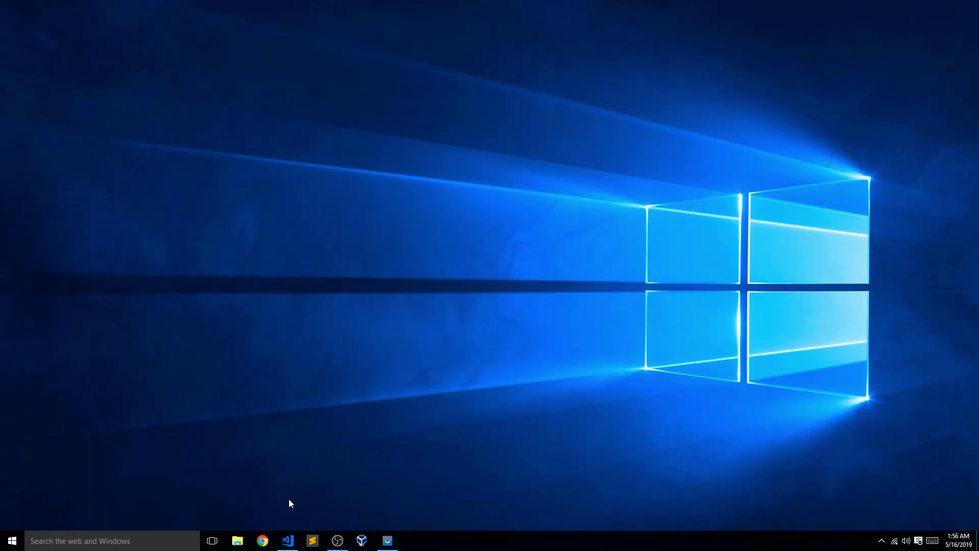
pyautogui.click(287, 541)
pyautogui.click(468, 400)
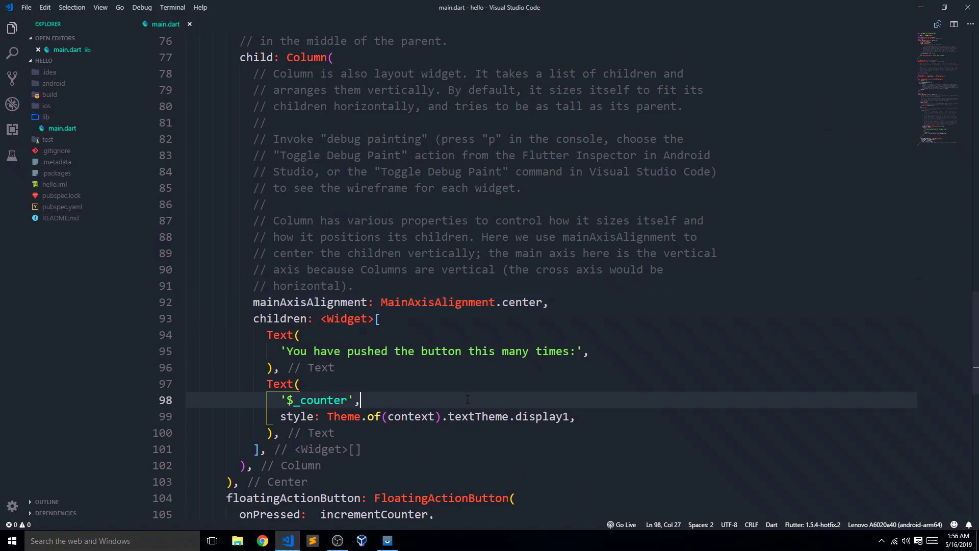
pyautogui.scroll(-6, 467, 399)
pyautogui.scroll(9, 467, 399)
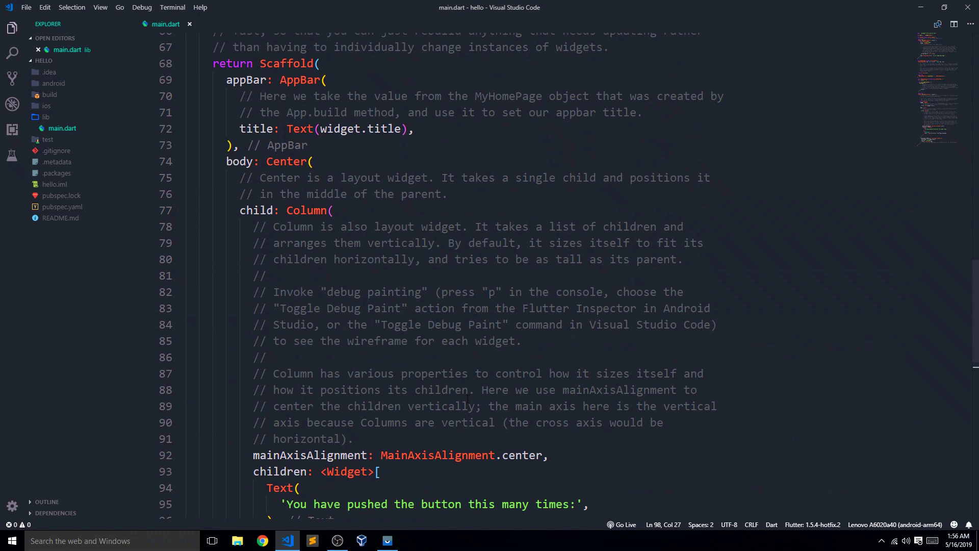
pyautogui.scroll(5, 499, 343)
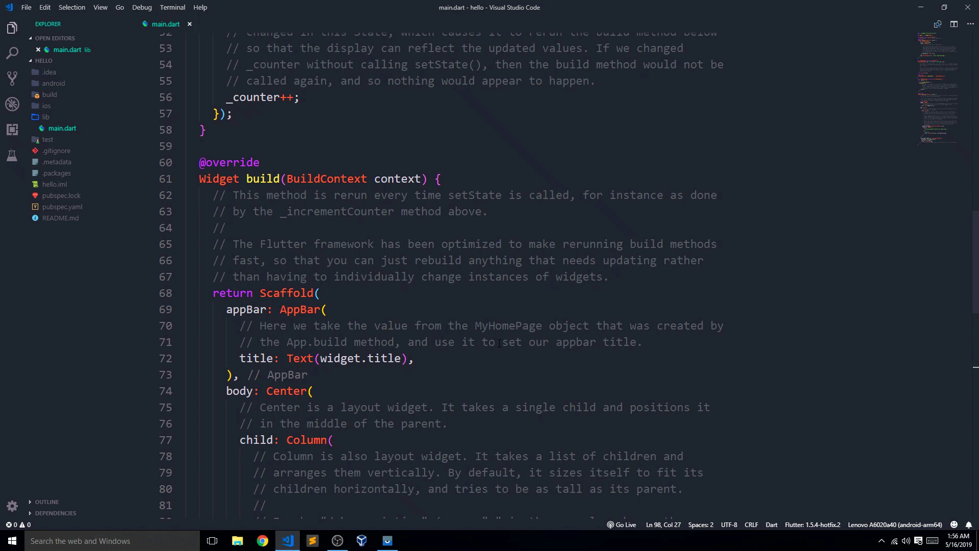
pyautogui.click(442, 343)
pyautogui.scroll(2, 441, 344)
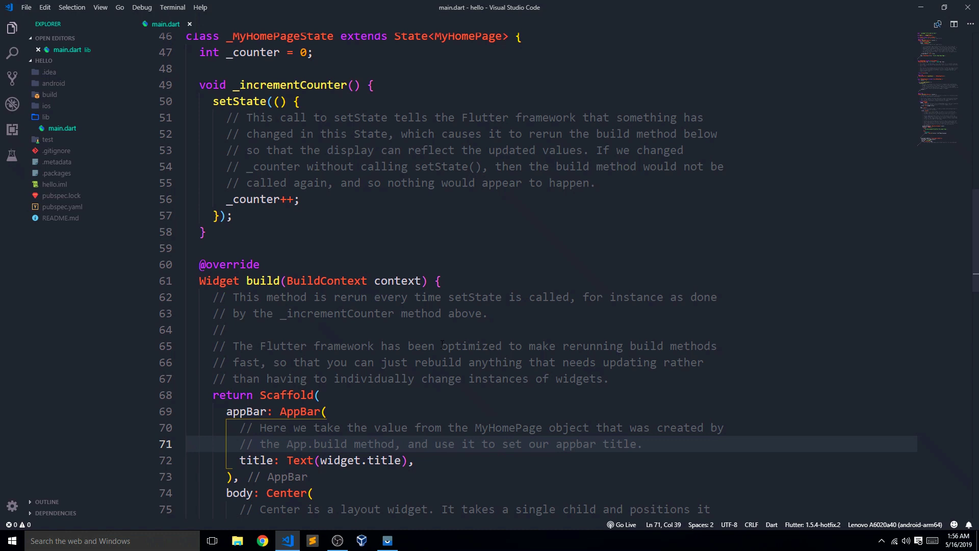
# - Place the phone mirror left, open Settings from the first home page and scroll down
pyautogui.click(387, 540)
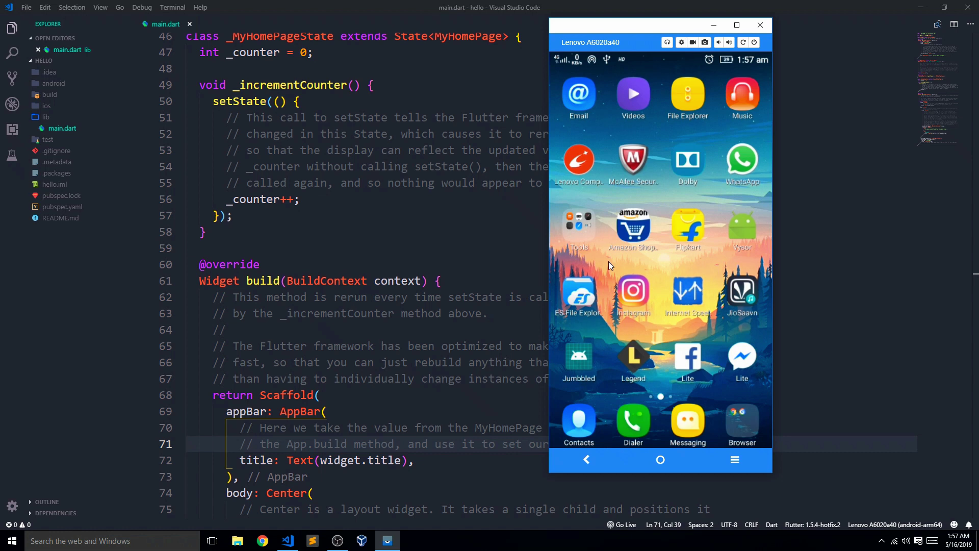
pyautogui.moveTo(634, 30); pyautogui.dragTo(605, 28)
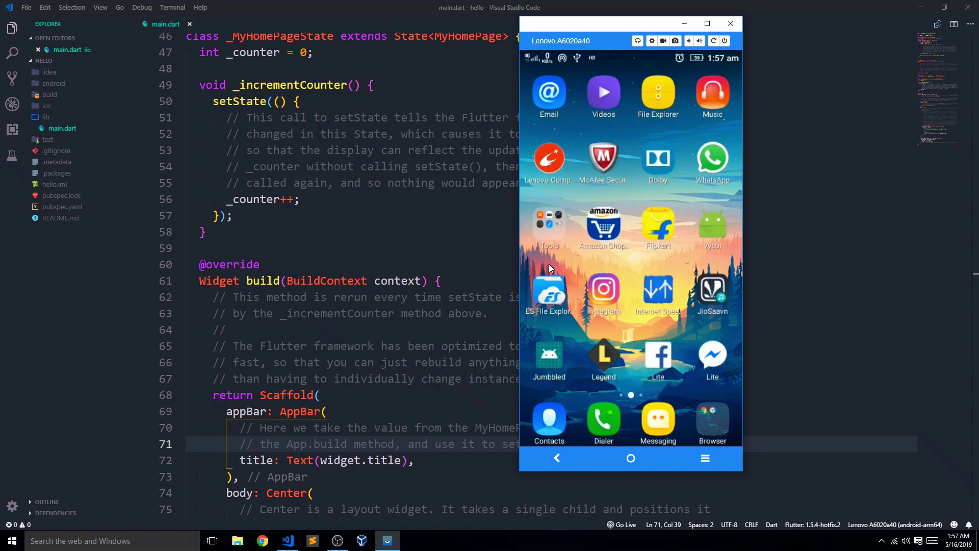
pyautogui.moveTo(544, 267); pyautogui.dragTo(679, 301)
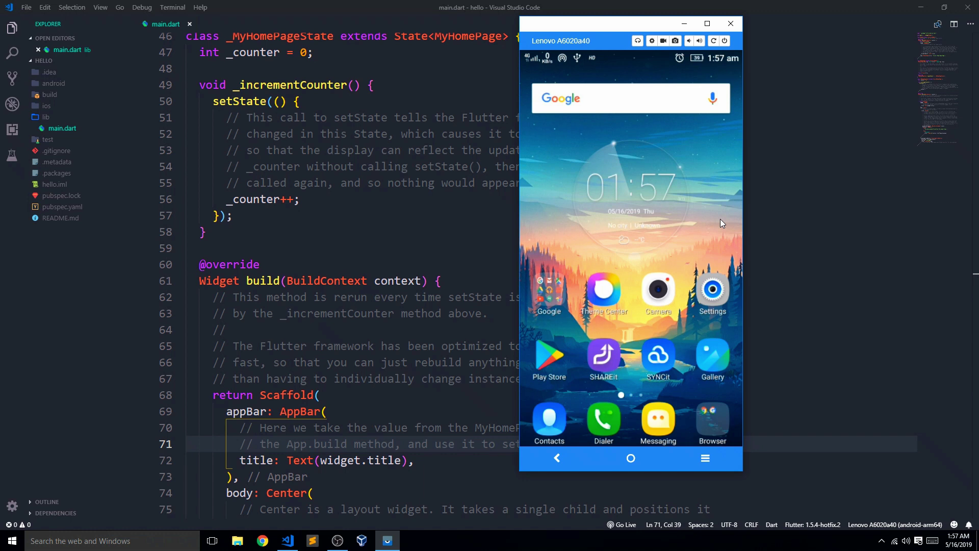
pyautogui.click(727, 297)
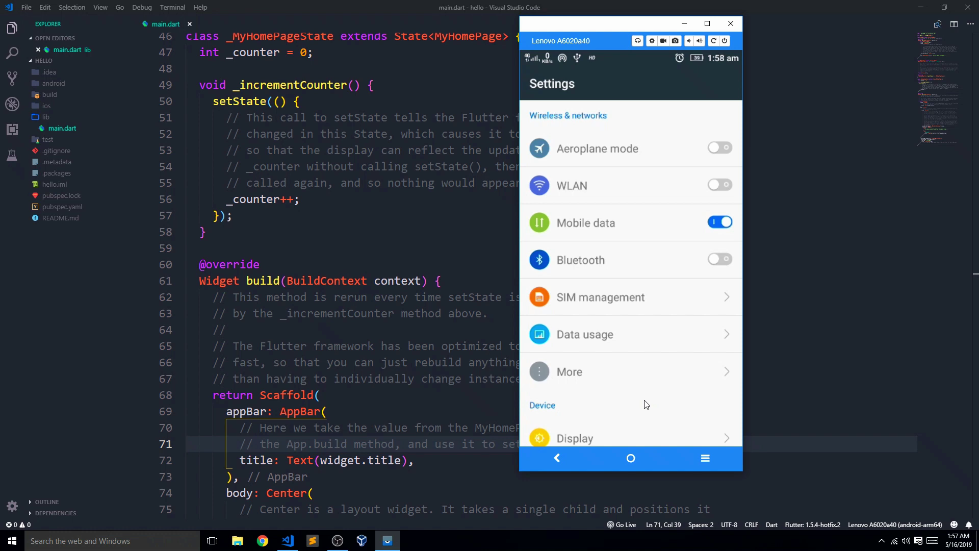
pyautogui.moveTo(642, 337); pyautogui.dragTo(651, 242)
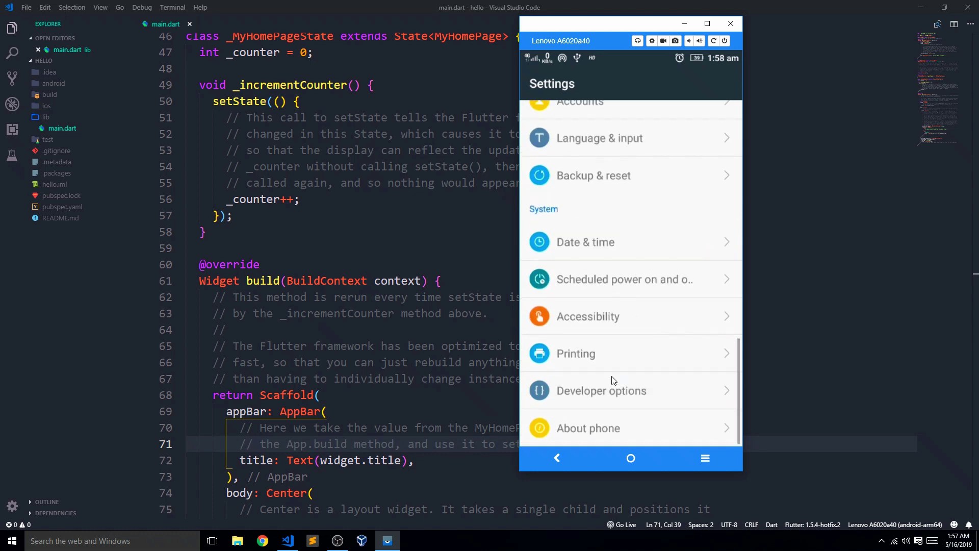
pyautogui.click(647, 424)
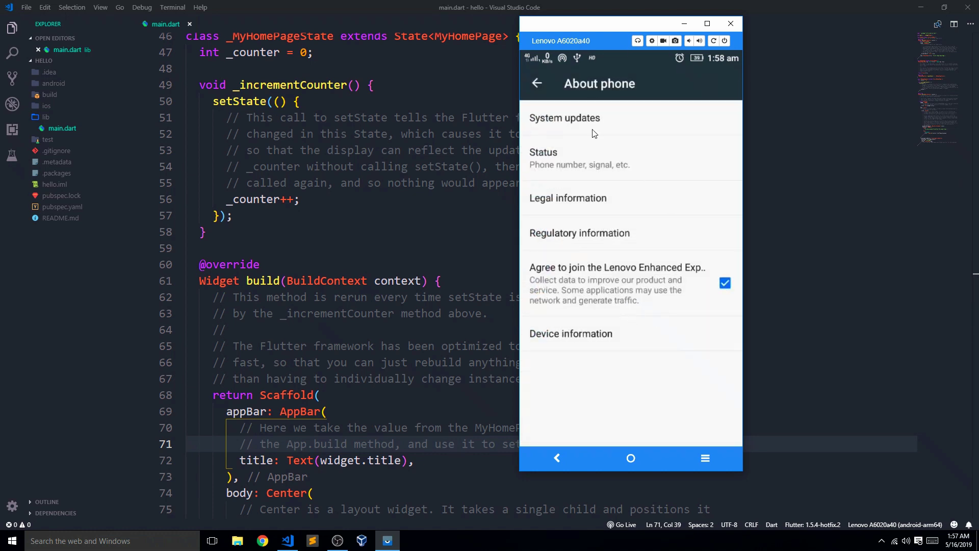
pyautogui.click(576, 163)
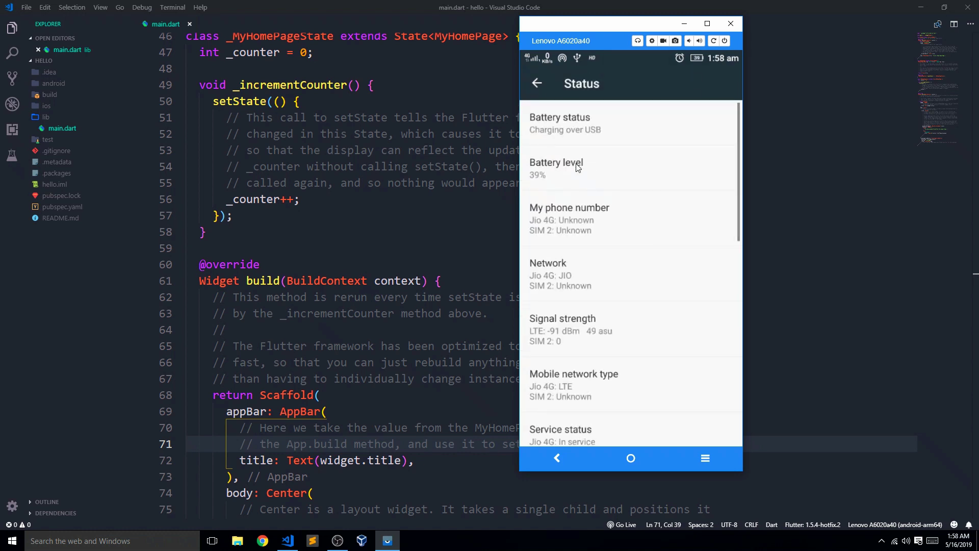
pyautogui.scroll(-3, 604, 326)
pyautogui.scroll(-9, 608, 336)
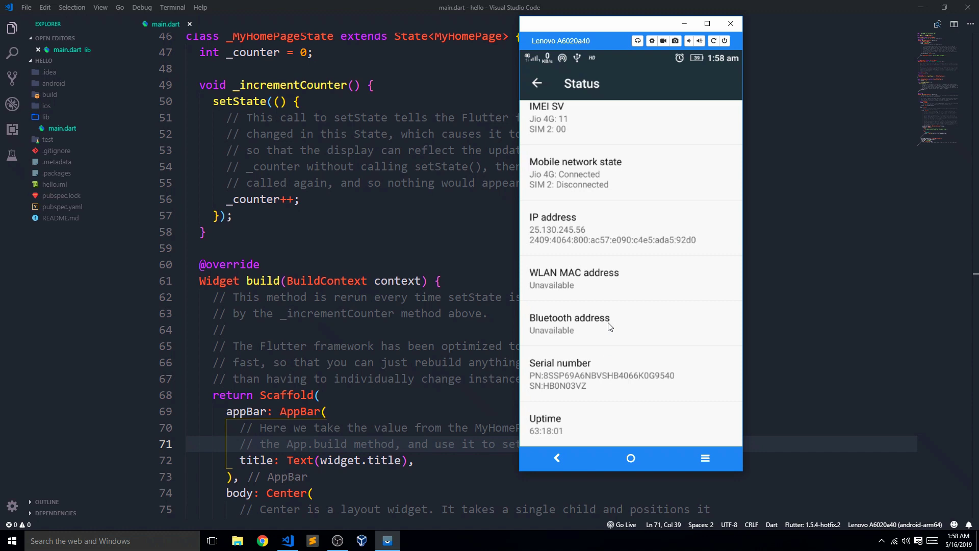
pyautogui.scroll(8, 614, 321)
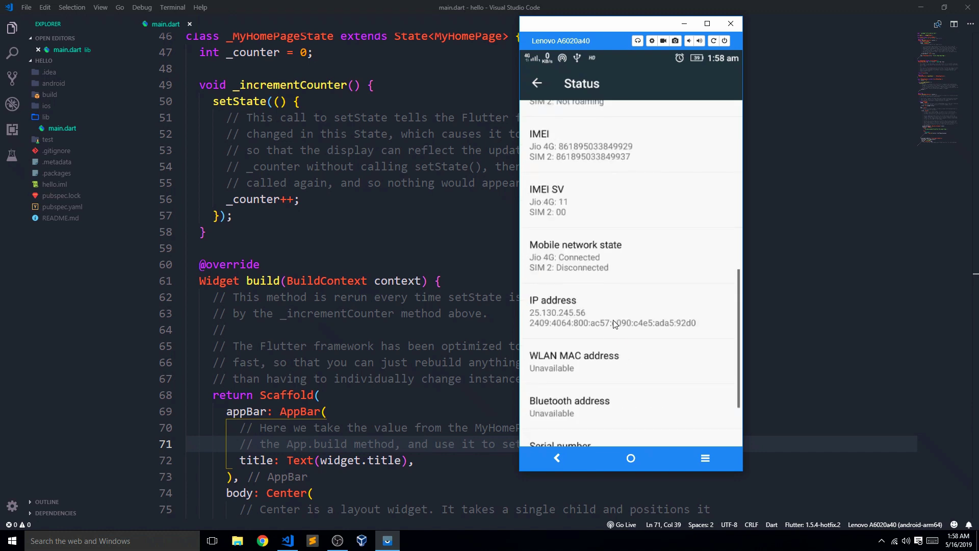
pyautogui.scroll(4, 614, 324)
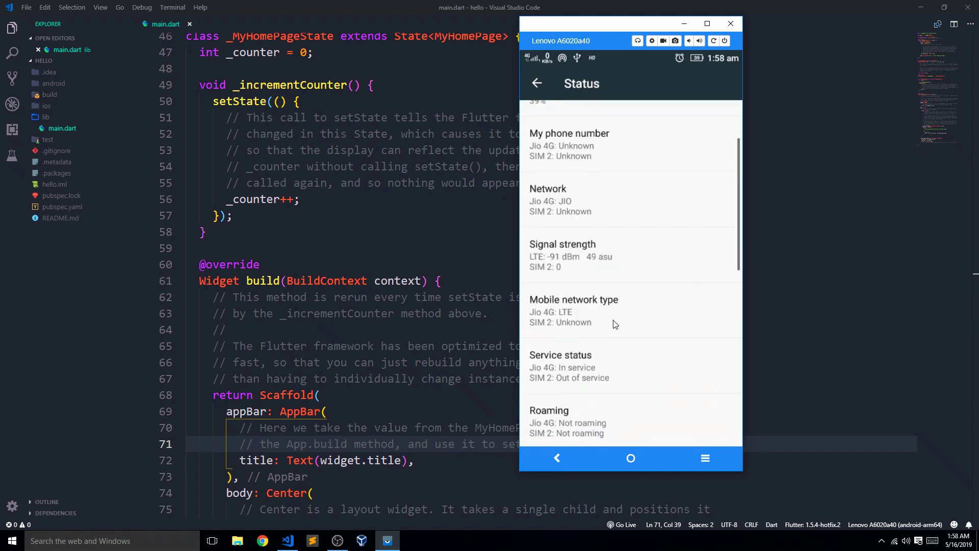
pyautogui.click(537, 84)
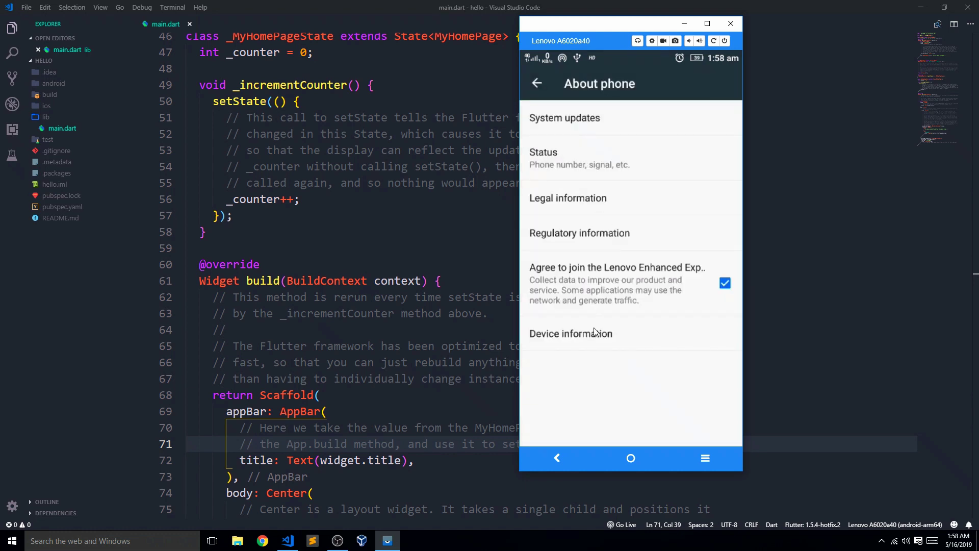
pyautogui.click(594, 331)
pyautogui.scroll(-1, 605, 290)
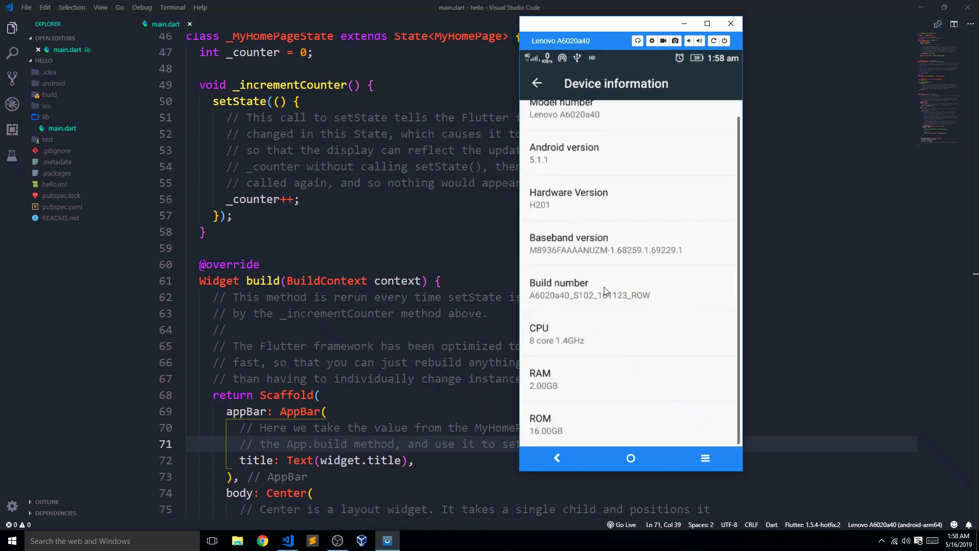
pyautogui.click(597, 298)
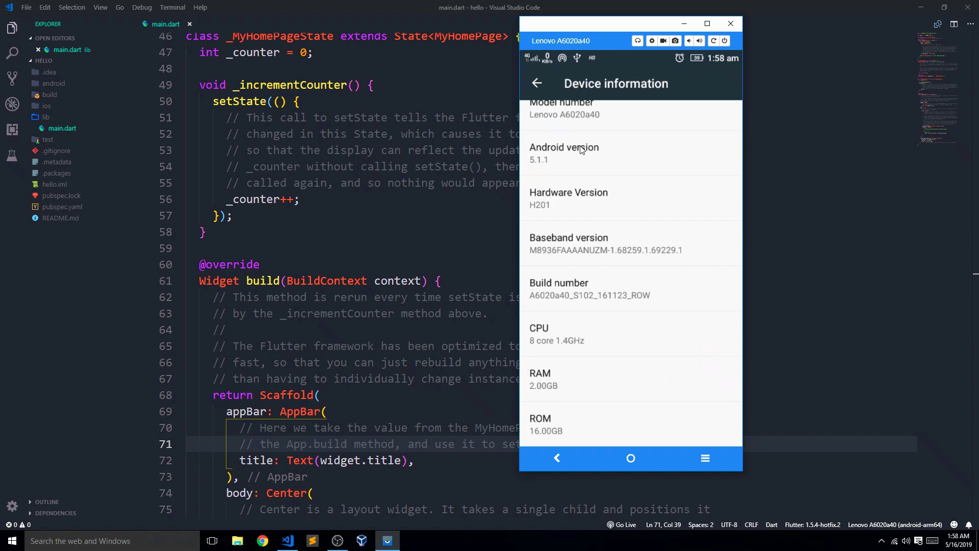
pyautogui.click(538, 82)
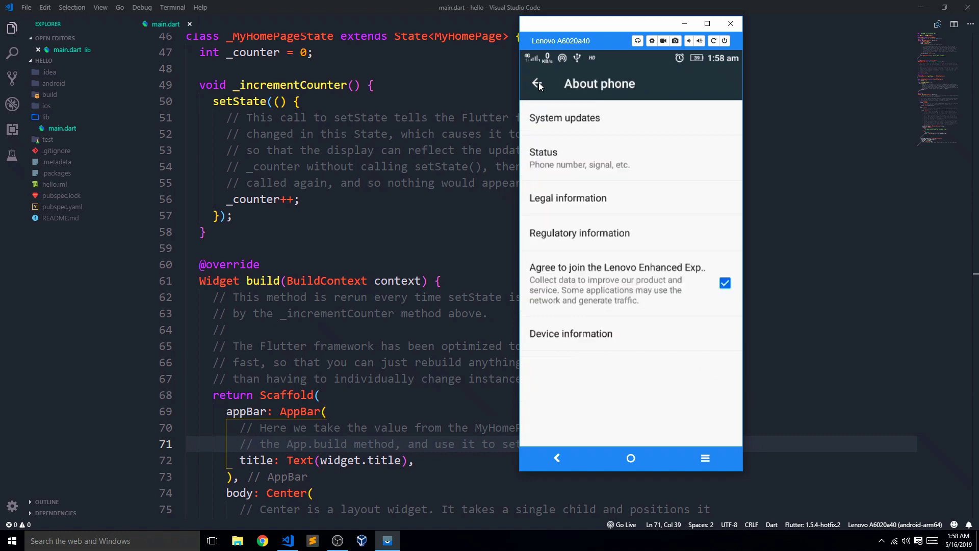
pyautogui.click(537, 83)
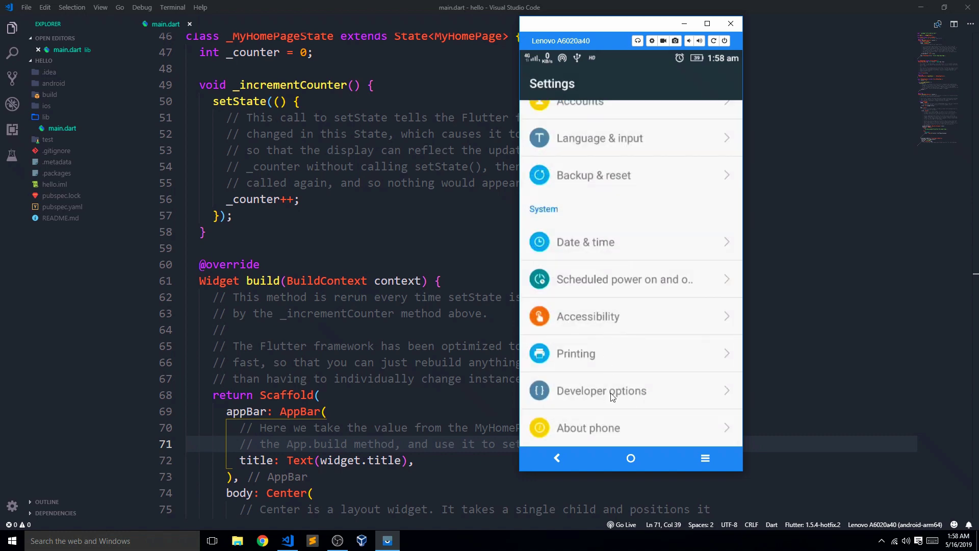
# - Confirm USB debugging is on in Developer options, then go back to the home screen
pyautogui.click(612, 397)
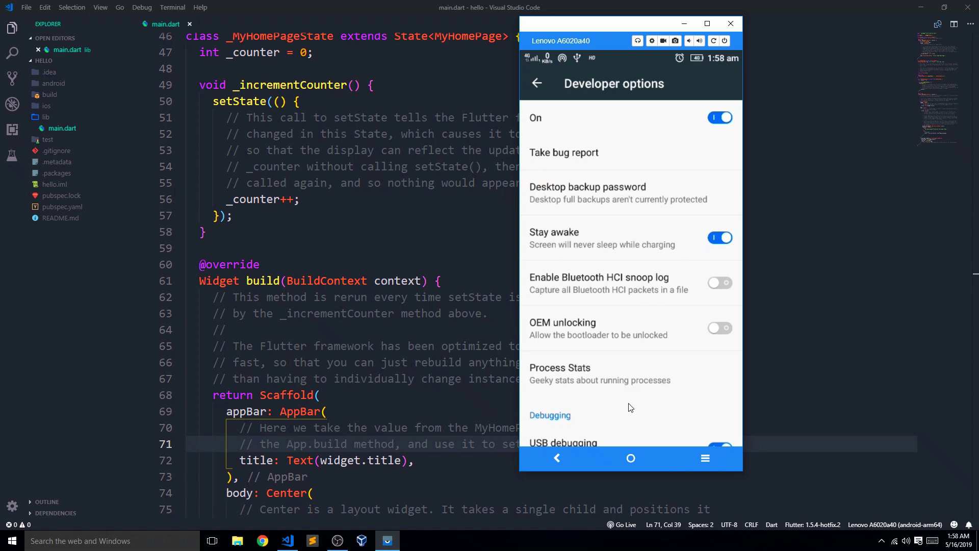
pyautogui.scroll(-2, 630, 407)
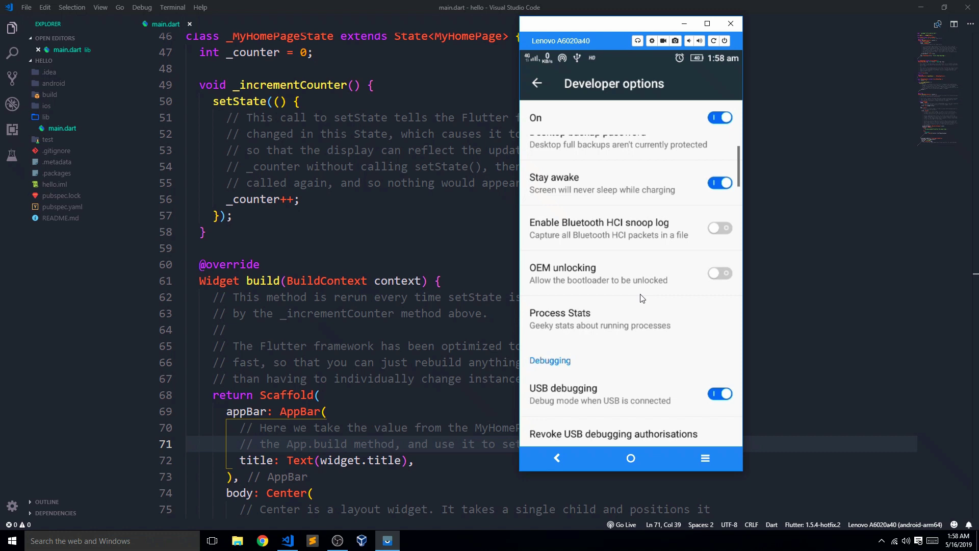
pyautogui.scroll(-4, 648, 311)
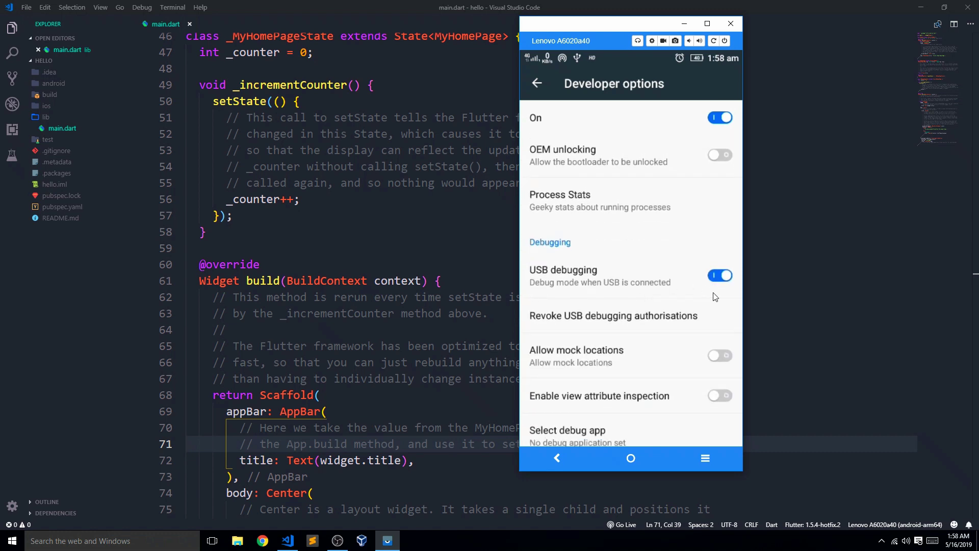
pyautogui.rightClick(654, 227)
pyautogui.rightClick(654, 227)
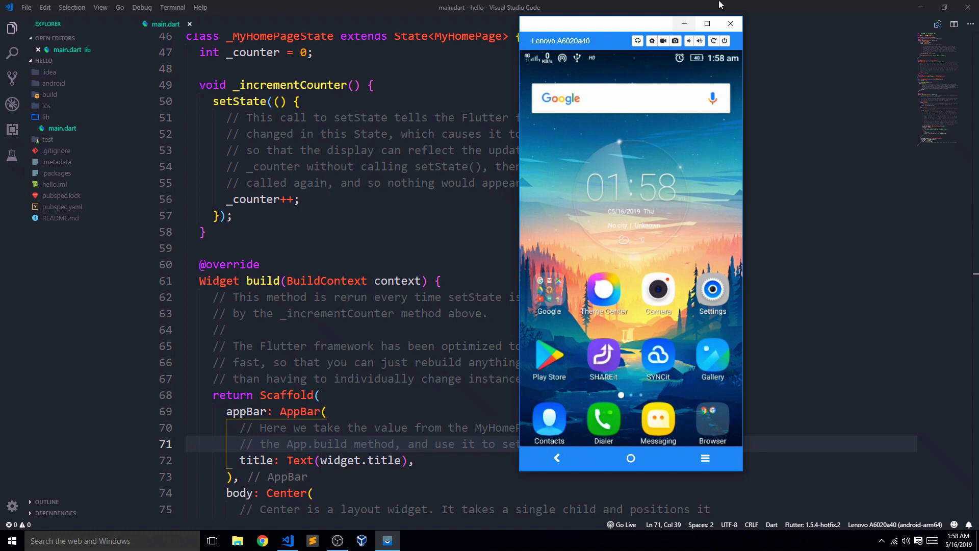
# - Close the phone mirror and reopen Vysor by searching 'vys' in Windows search
pyautogui.click(730, 25)
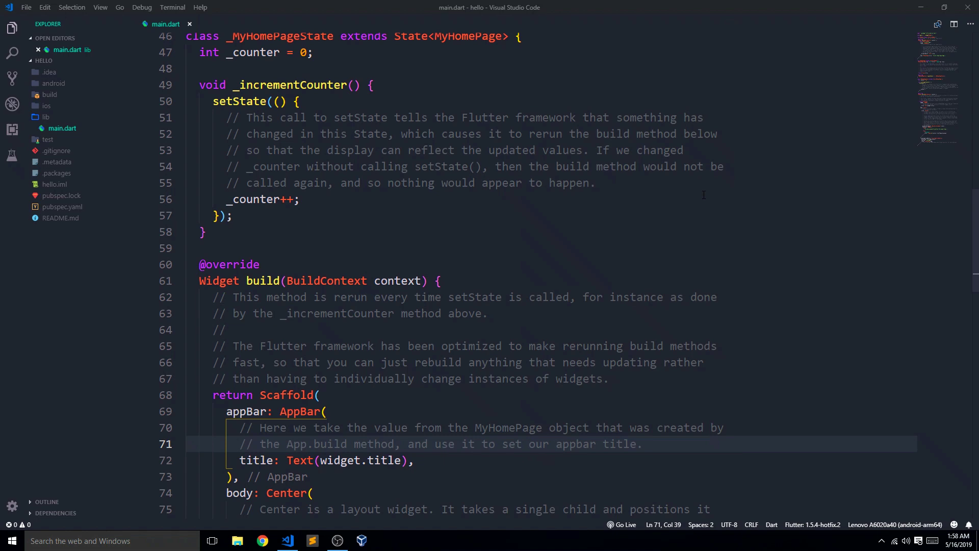
pyautogui.press('super')
pyautogui.write('vys')
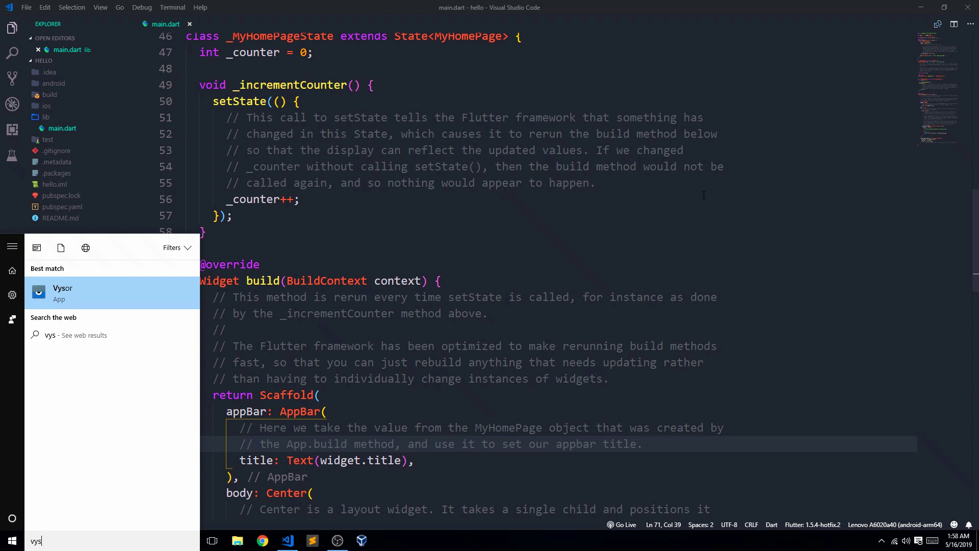
pyautogui.press('Return')
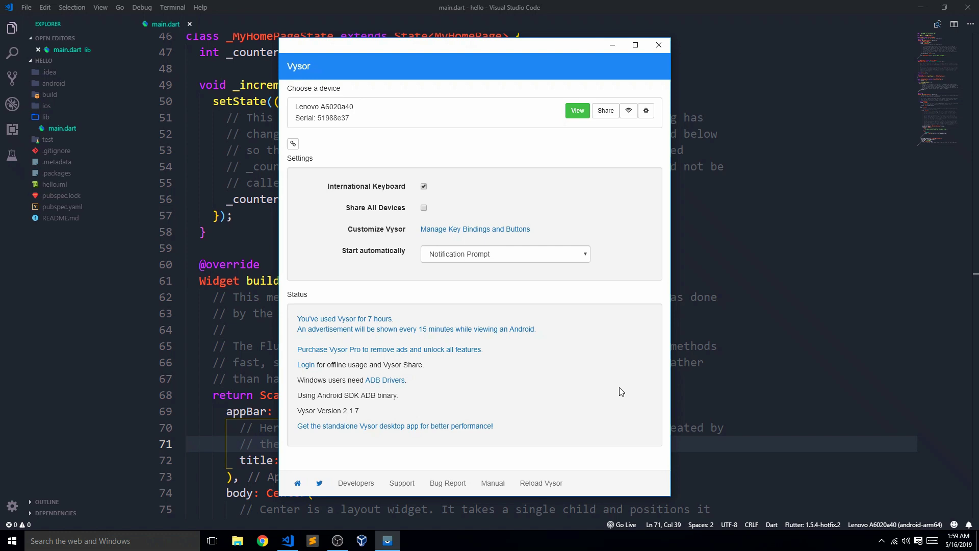
# - View the Lenovo A6020a40, with the mirror on the right and Vysor's window on the left
pyautogui.click(577, 111)
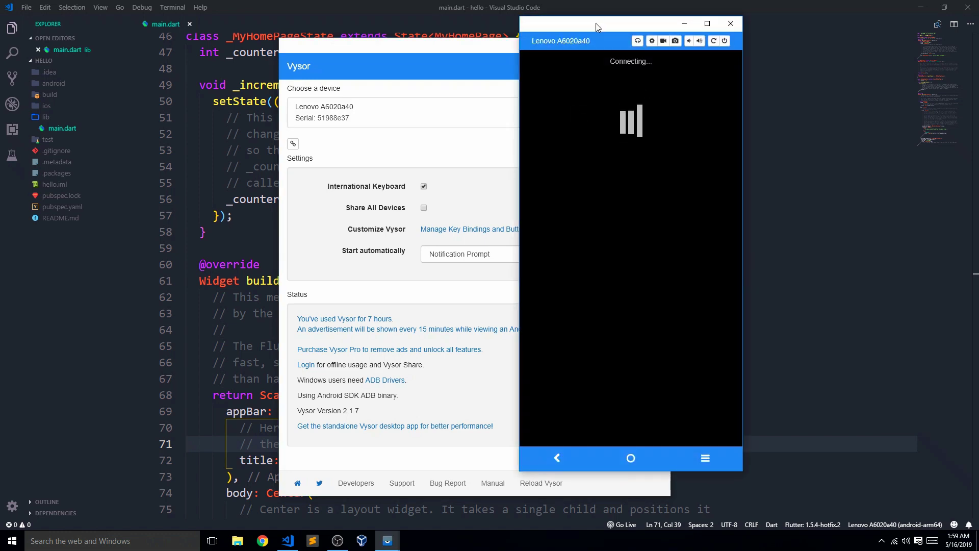
pyautogui.moveTo(596, 27); pyautogui.dragTo(679, 45)
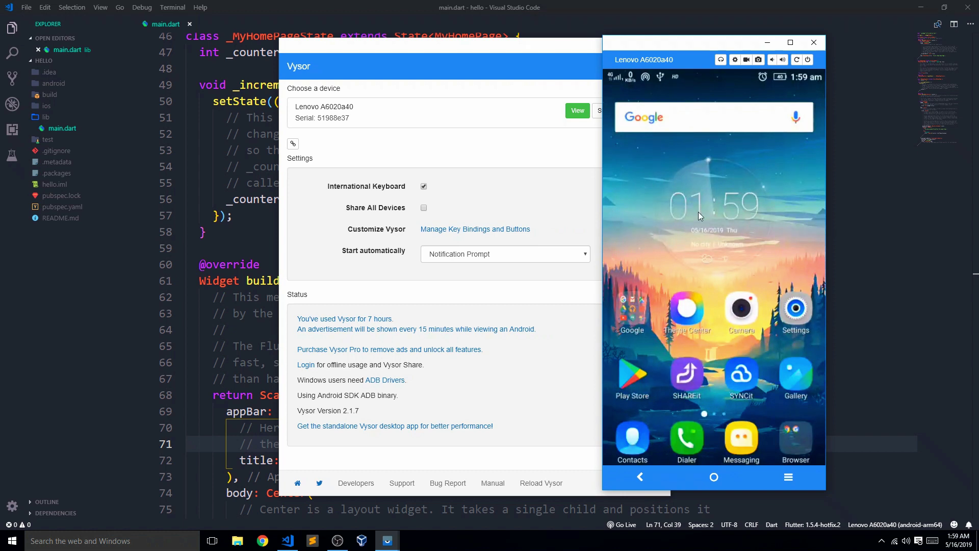
pyautogui.moveTo(504, 50); pyautogui.dragTo(371, 53)
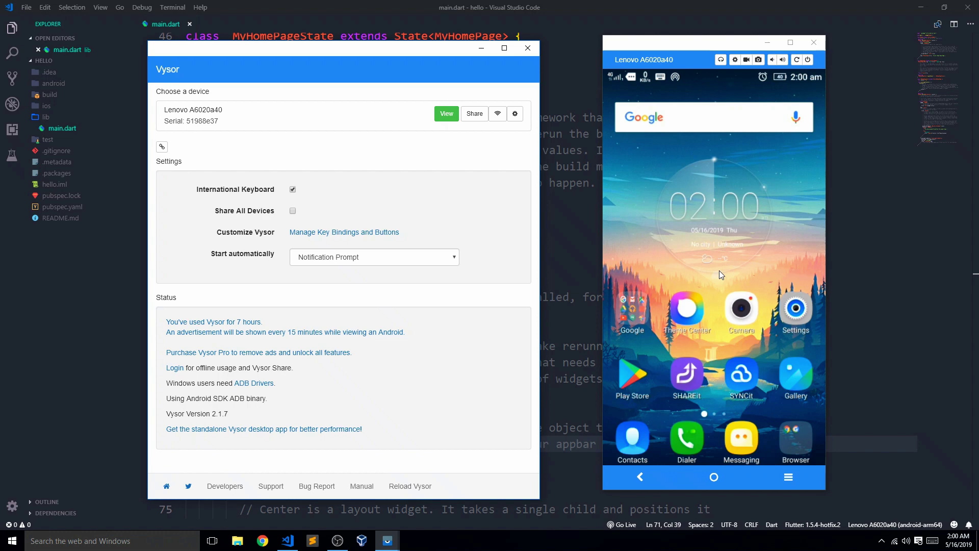
# - Close the Vysor settings window and open a Command Prompt through Win+R
pyautogui.click(524, 49)
pyautogui.click(479, 206)
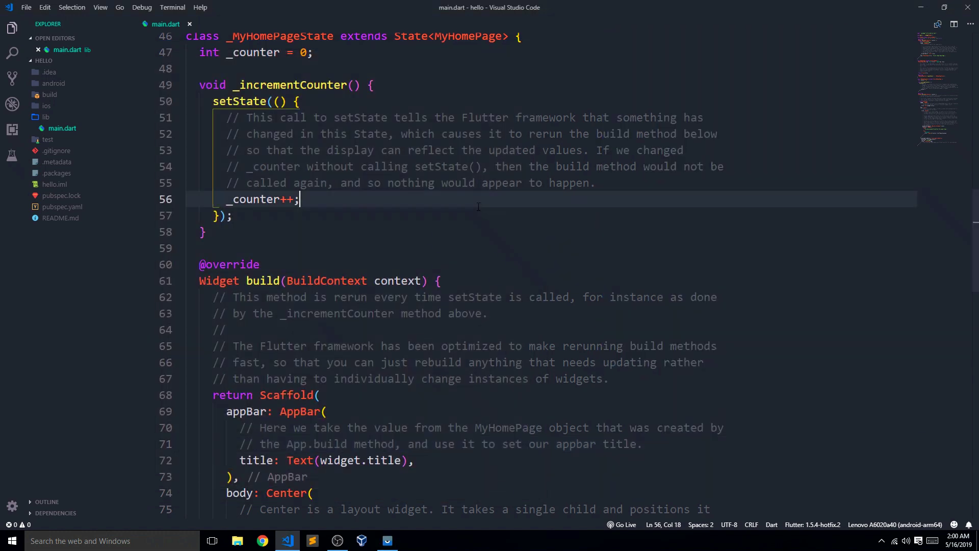
pyautogui.press('super+r')
pyautogui.press('Return')
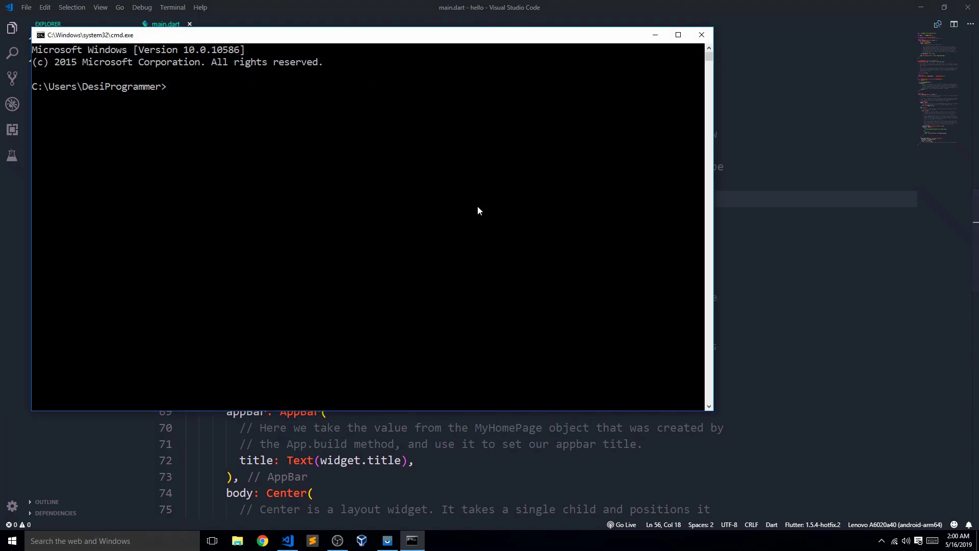
# - Change into Desktop\fluttertutorials\hello and run flutter run
pyautogui.write('cd Desktop')
pyautogui.press('Return')
pyautogui.write('c')
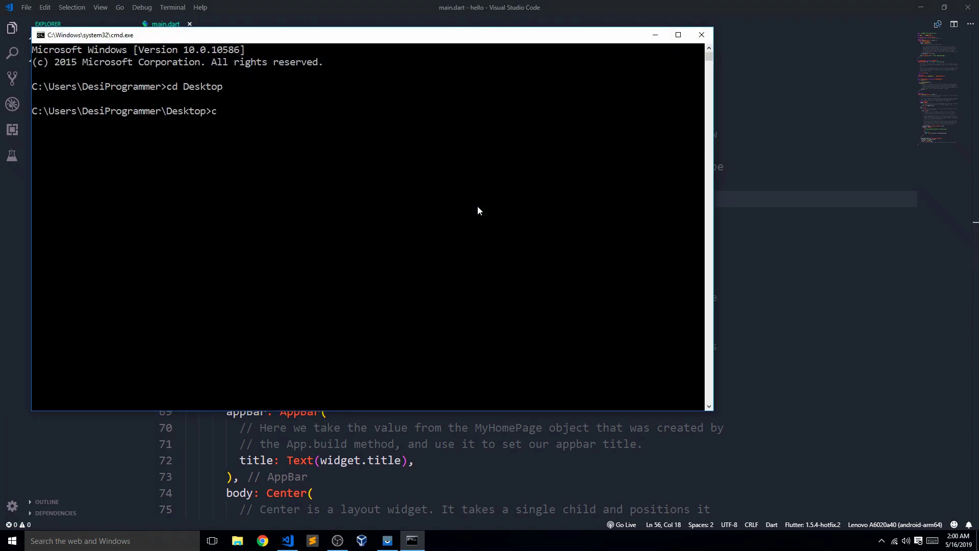
pyautogui.write('d flut')
pyautogui.press('Tab')
pyautogui.press('Return')
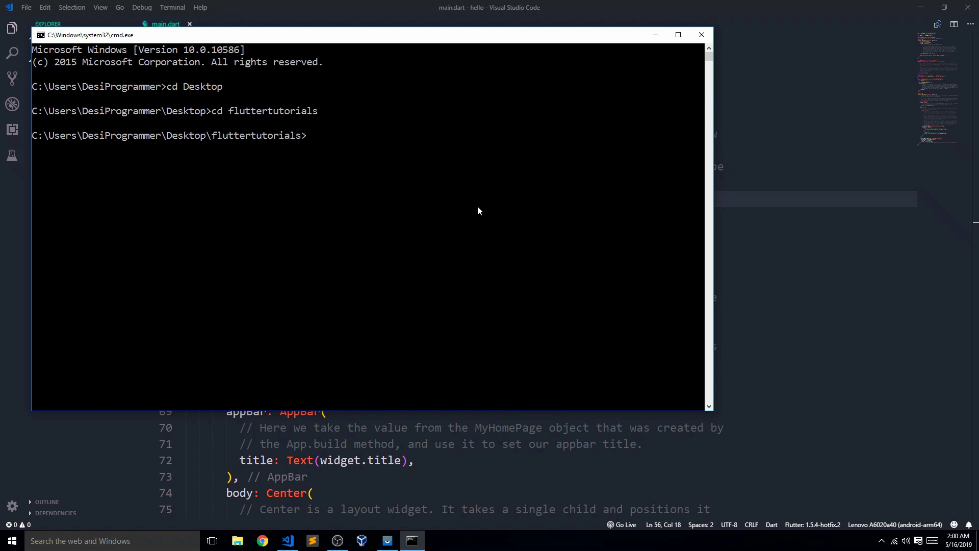
pyautogui.write('cd hello')
pyautogui.press('Return')
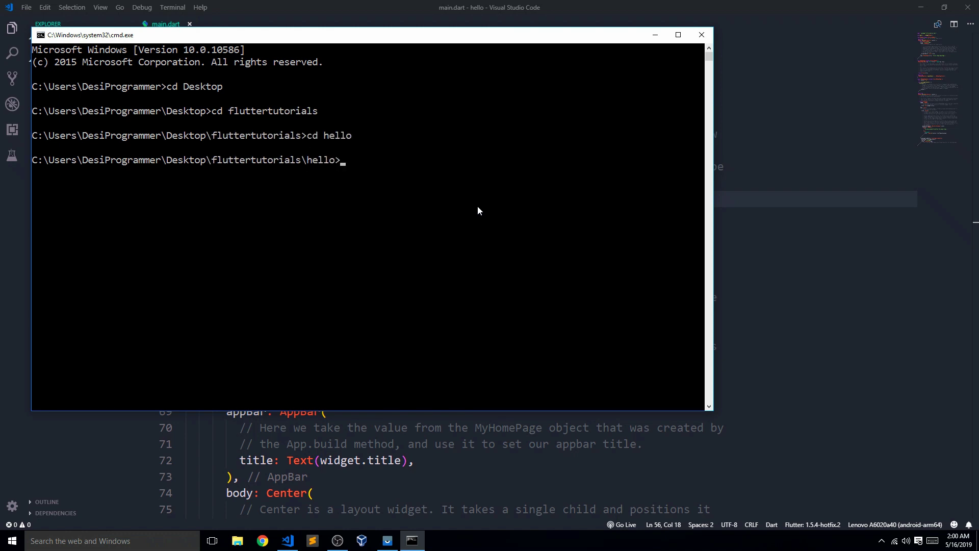
pyautogui.write('flutter run')
pyautogui.press('Return')
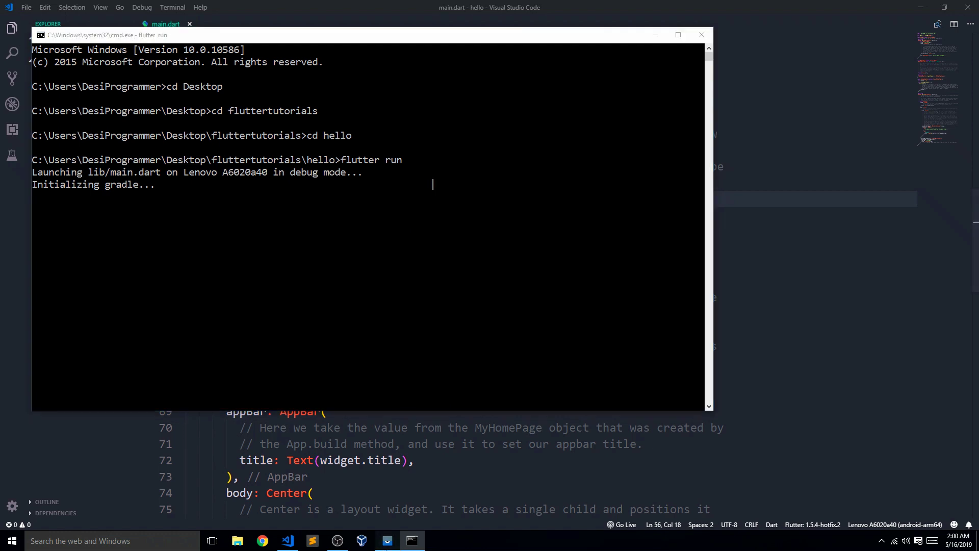
# - Arrange the phone mirror beside the console while the debug APK builds and installs
pyautogui.click(387, 540)
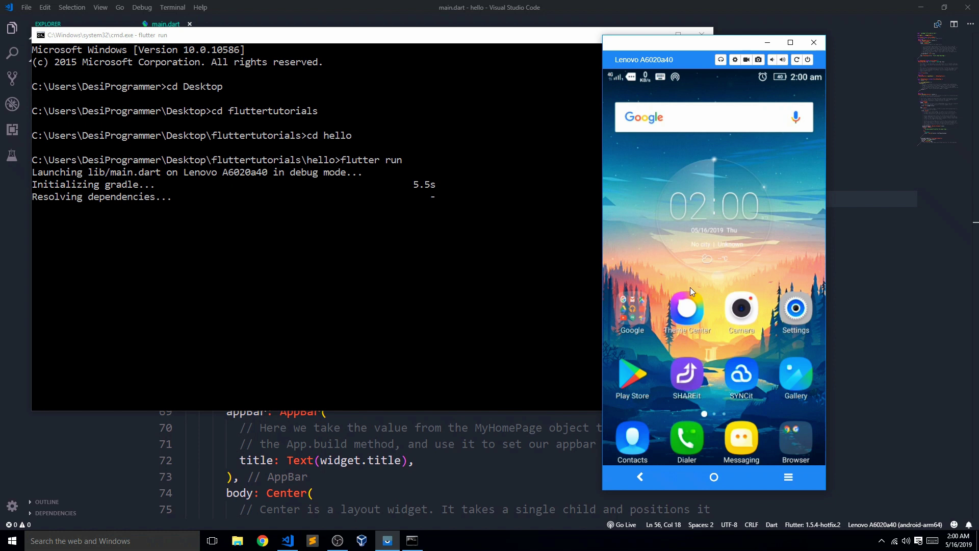
pyautogui.click(427, 230)
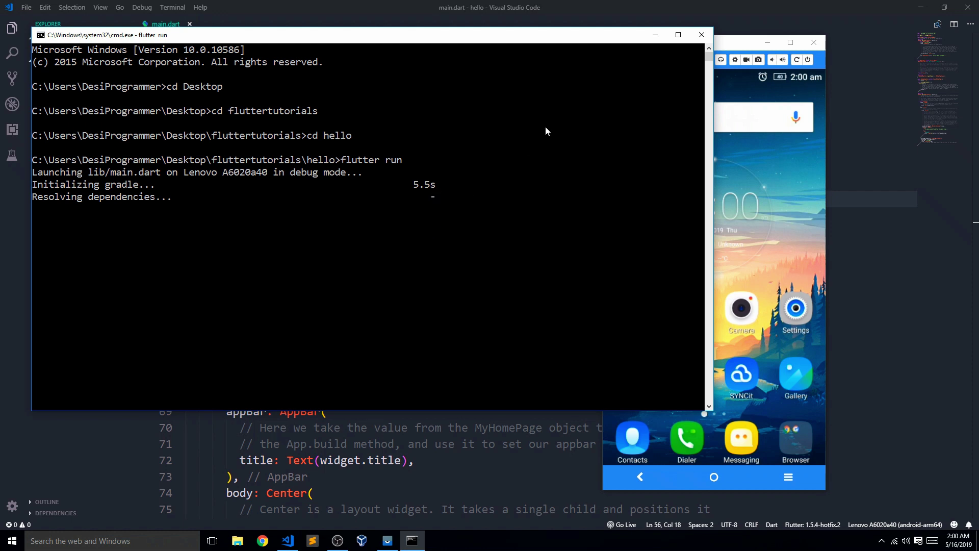
pyautogui.moveTo(738, 45); pyautogui.dragTo(763, 43)
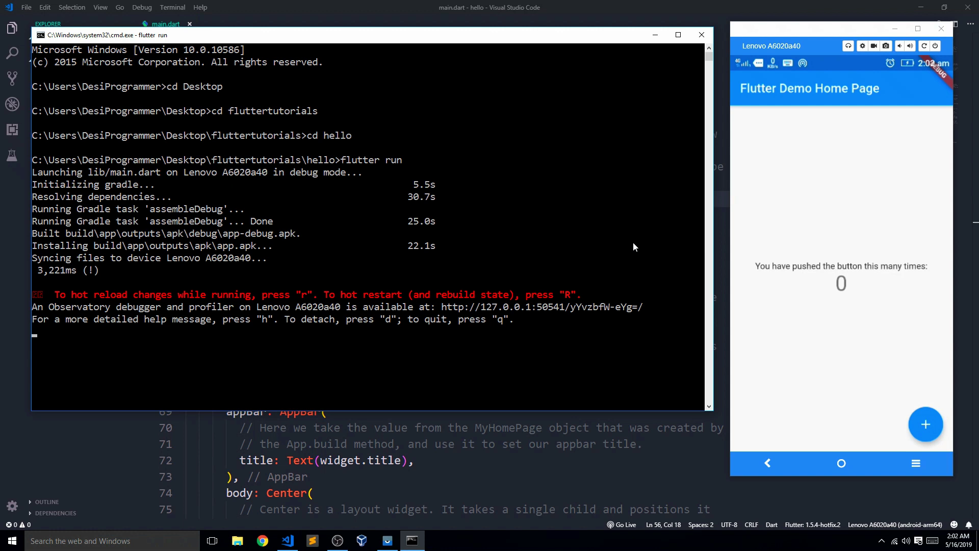
pyautogui.moveTo(826, 32)
pyautogui.mouseDown()
pyautogui.moveTo(491, 25)
pyautogui.moveTo(818, 29)
pyautogui.mouseUp()
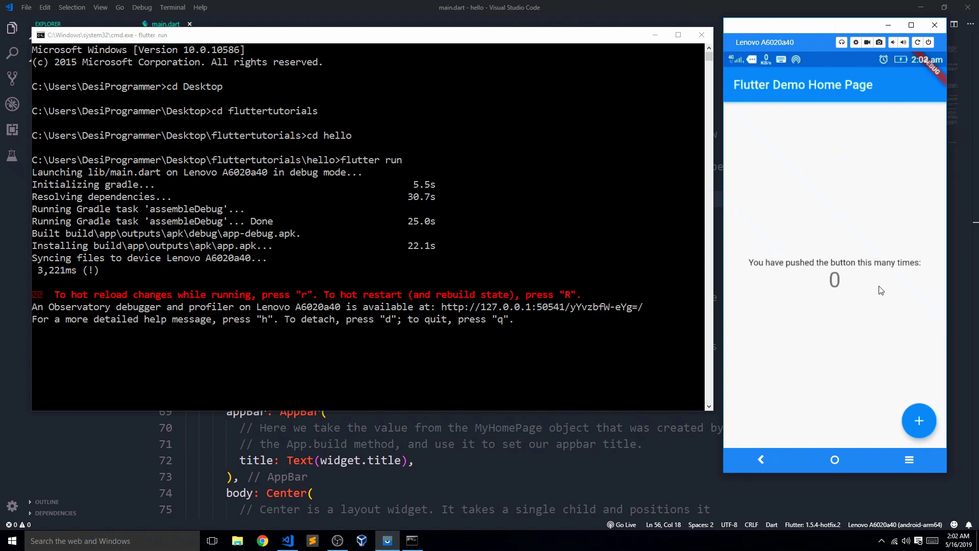
# - Tap the + button until the counter shows 13, then reposition the mirror over the console
pyautogui.tripleClick(916, 412)
pyautogui.doubleClick(917, 413)
pyautogui.tripleClick(919, 416)
pyautogui.click(920, 416)
pyautogui.click(916, 425)
pyautogui.tripleClick(916, 425)
pyautogui.moveTo(812, 30)
pyautogui.mouseDown()
pyautogui.moveTo(526, 32)
pyautogui.moveTo(821, 30)
pyautogui.mouseUp()
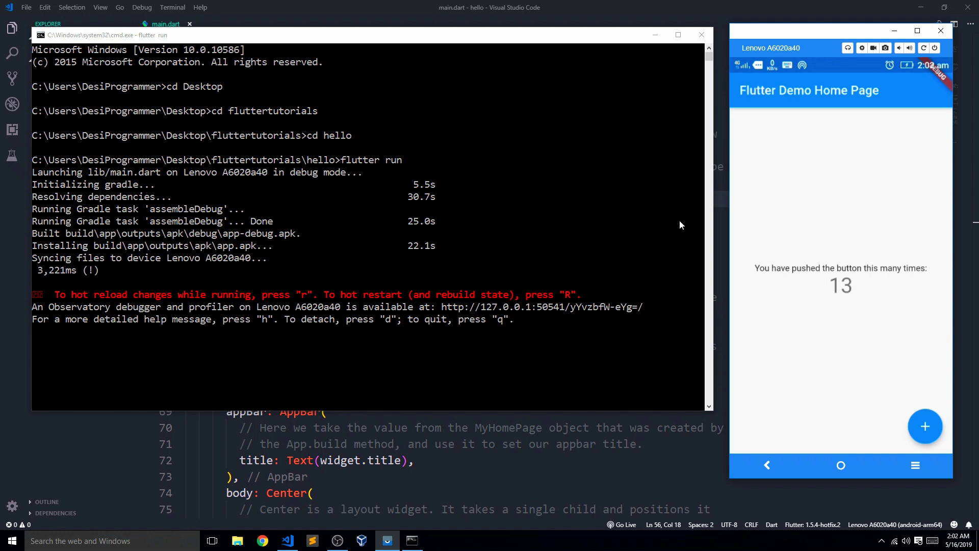
pyautogui.moveTo(844, 31)
pyautogui.mouseDown()
pyautogui.moveTo(582, 39)
pyautogui.moveTo(844, 26)
pyautogui.mouseUp()
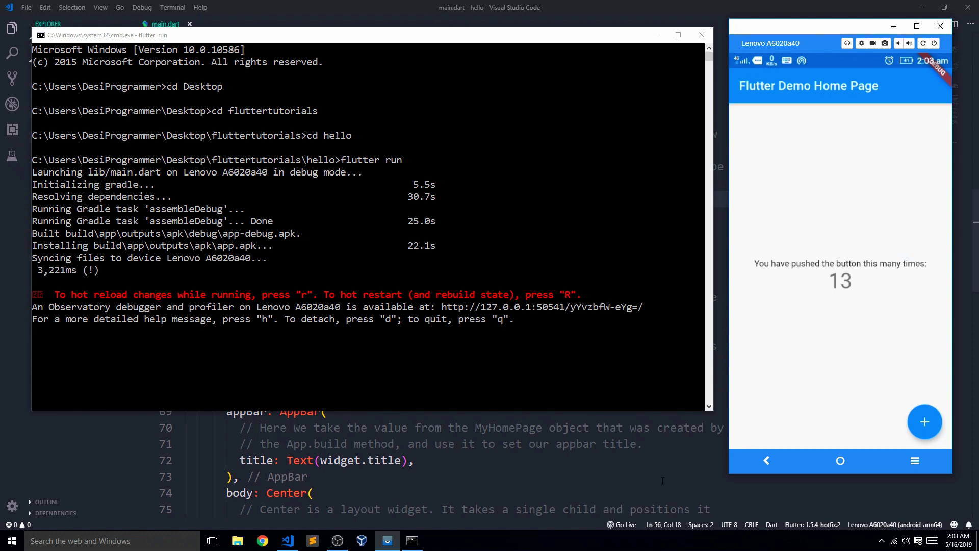
# - Scroll main.dart to line 1, showing MyApp with primarySwatch Colors.blue
pyautogui.click(447, 493)
pyautogui.scroll(3, 447, 307)
pyautogui.scroll(9, 447, 307)
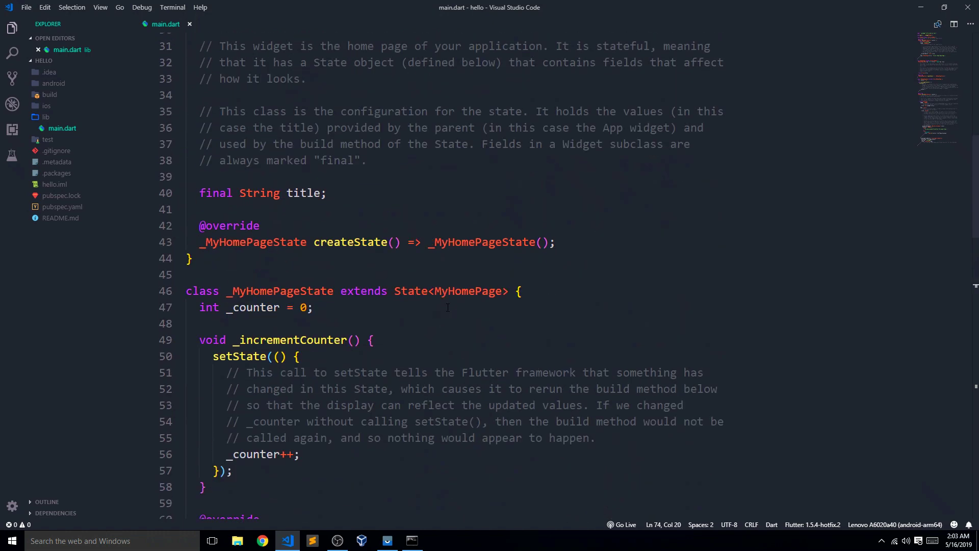
pyautogui.scroll(3, 447, 307)
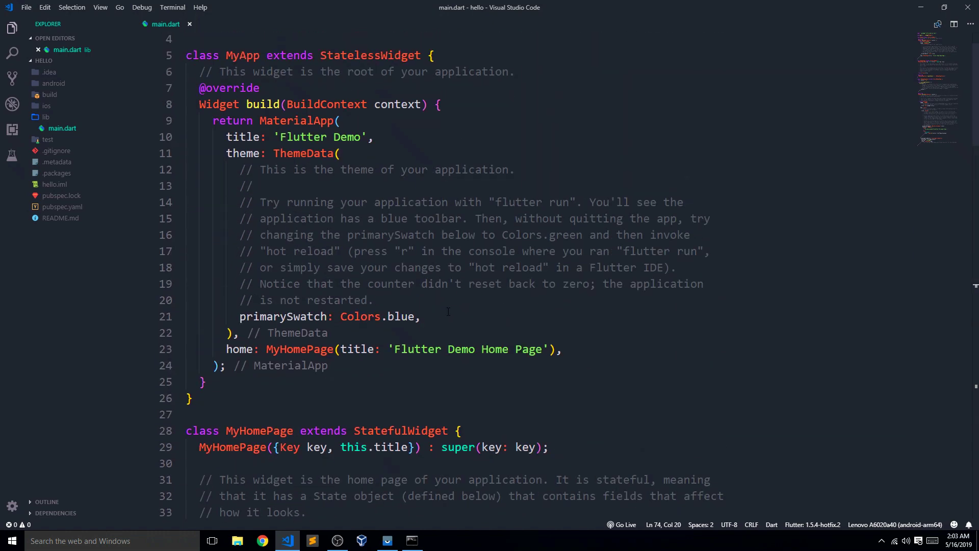